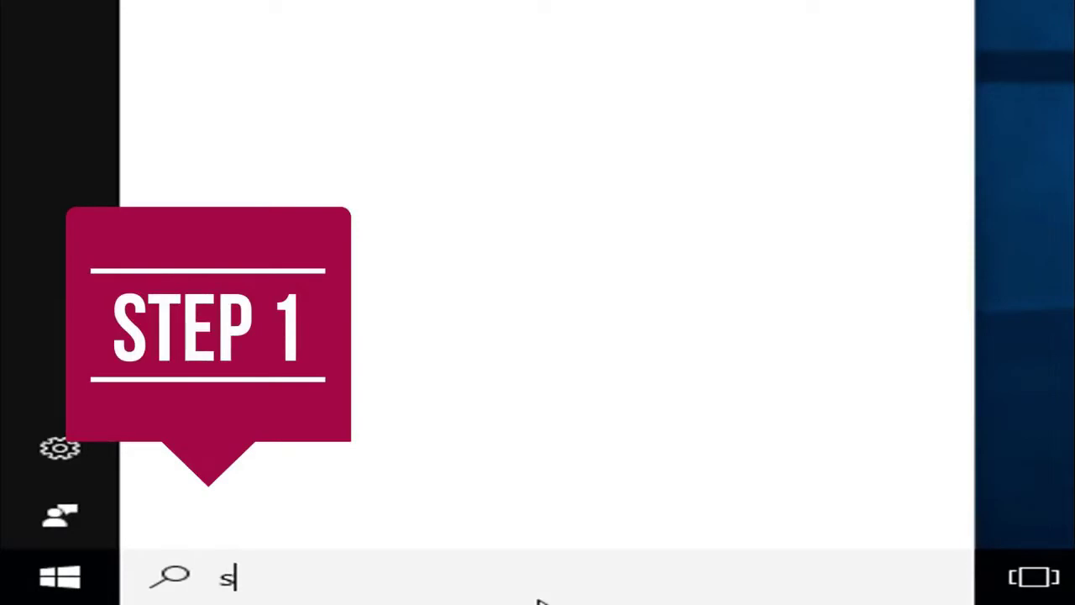
Open the Services desktop app from a Windows search and maximize its window.
type("rvive")
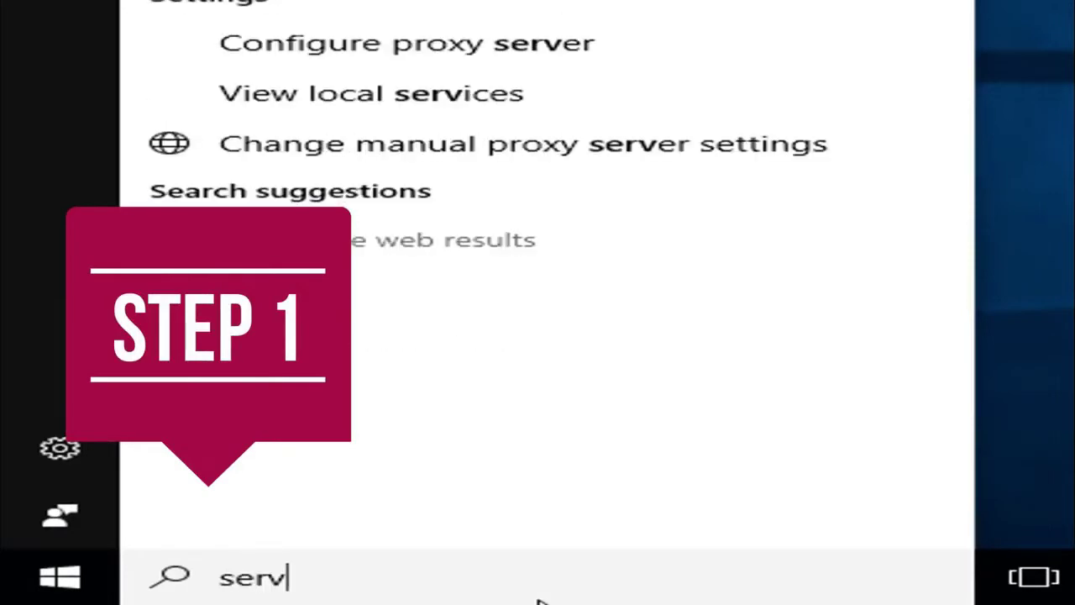
type("s")
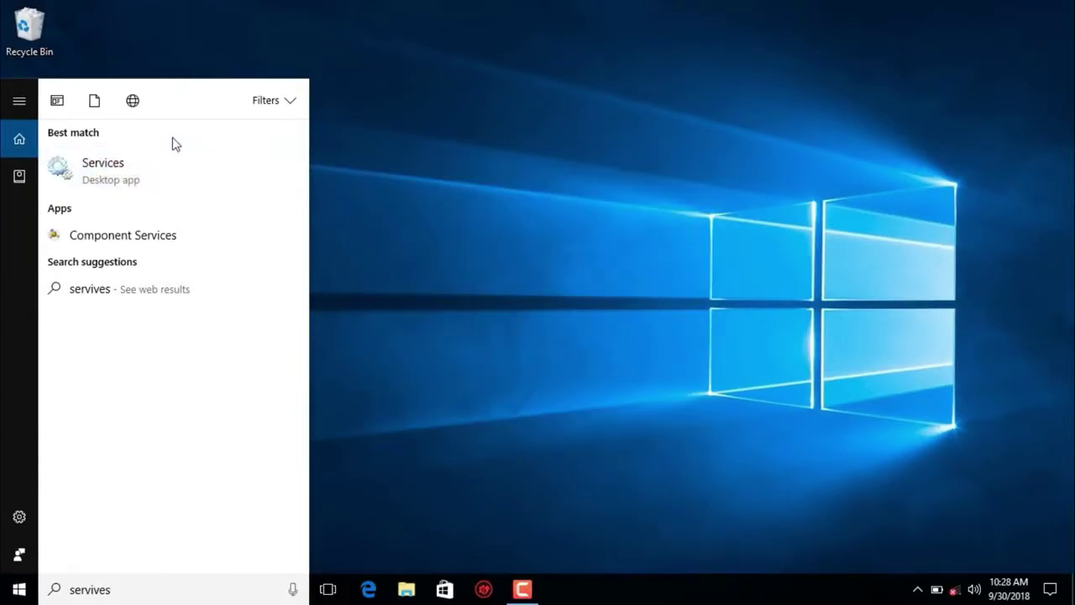
left_click(150, 175)
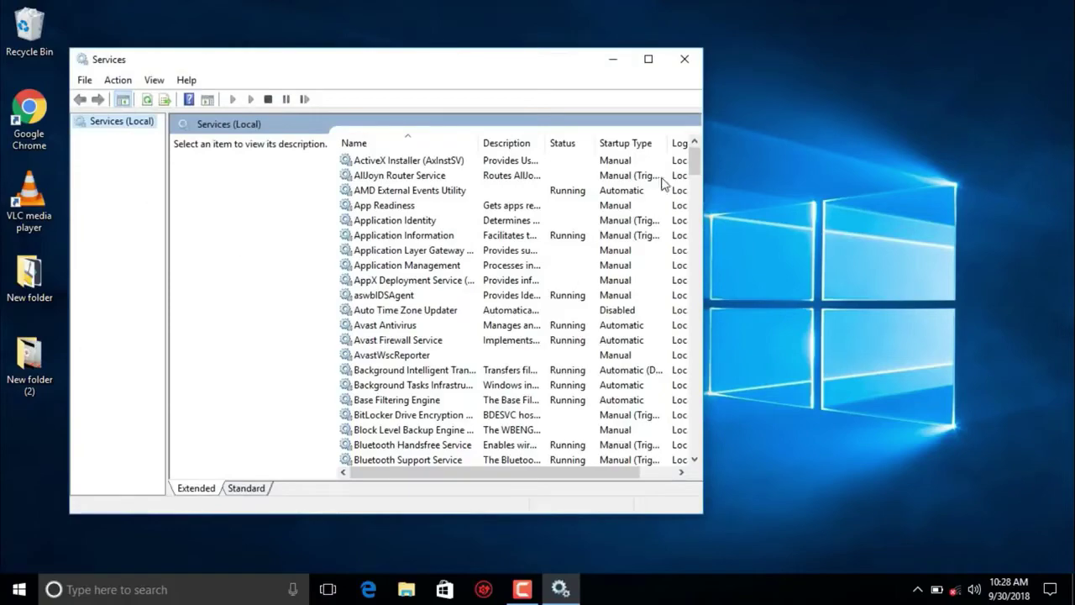
left_click(646, 60)
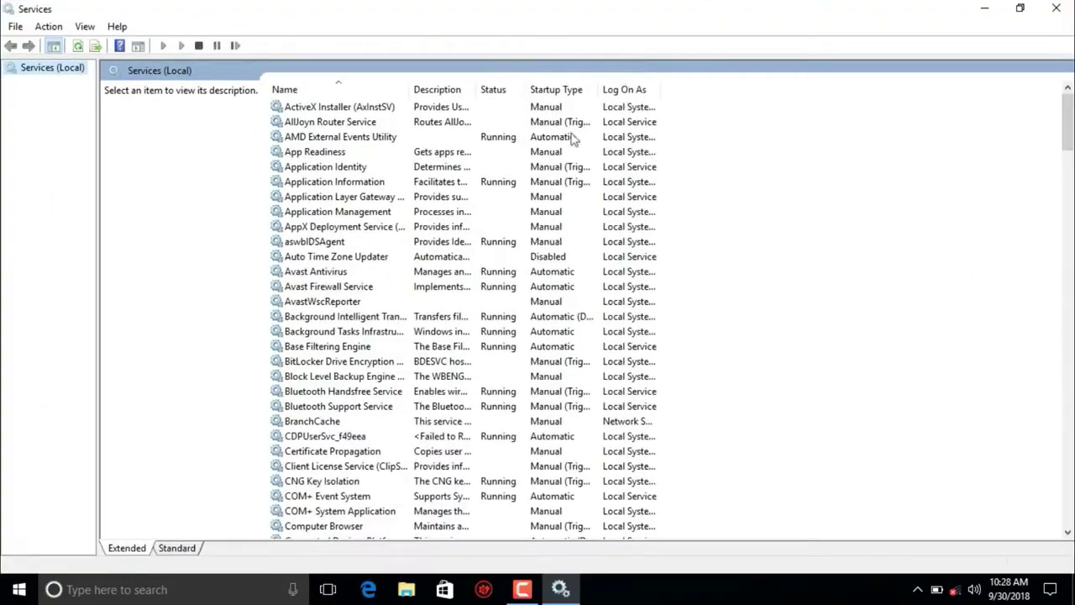
Open the properties of the Bluetooth Support Service and set its startup type to Automatic.
left_click(294, 393)
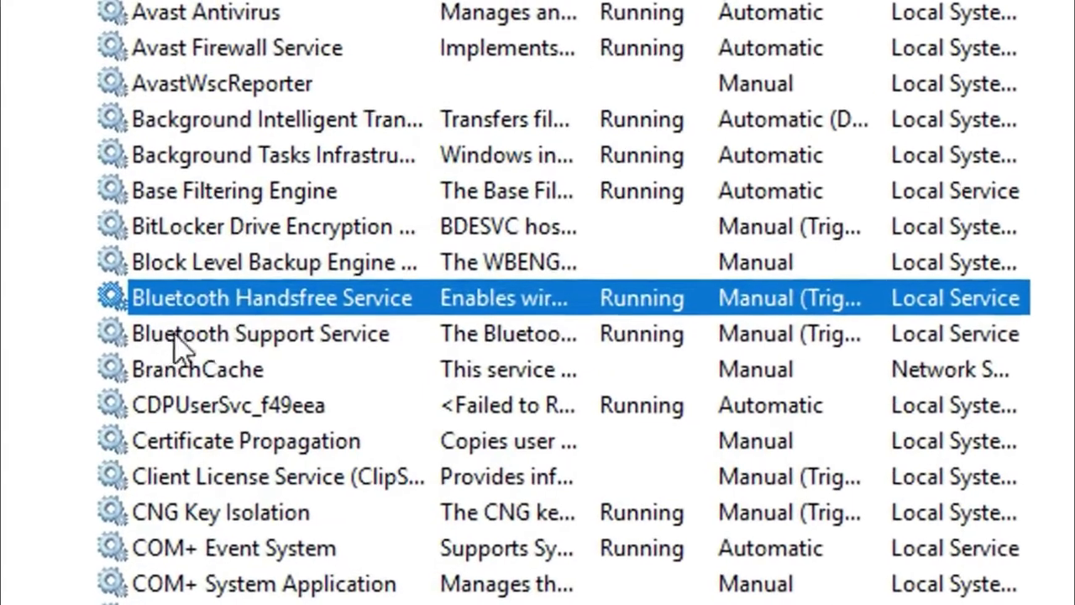
left_click(304, 407)
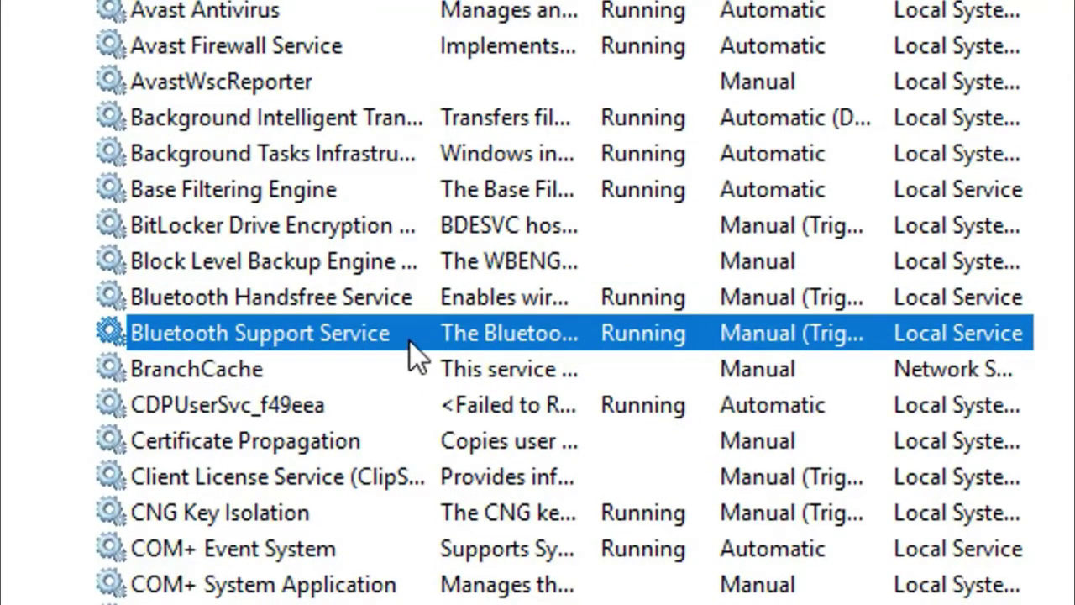
right_click(370, 360)
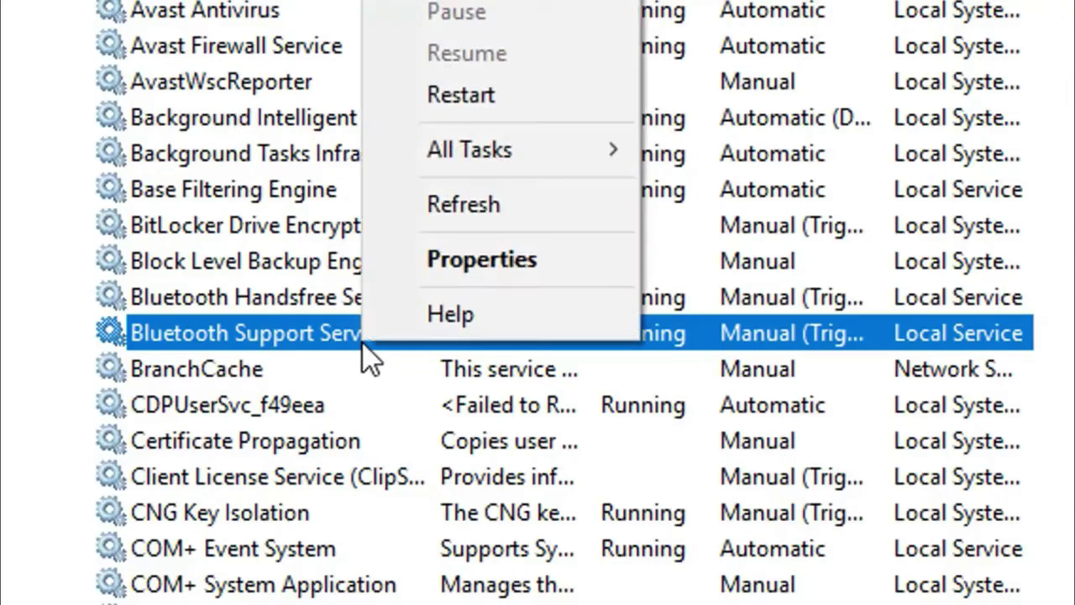
left_click(446, 257)
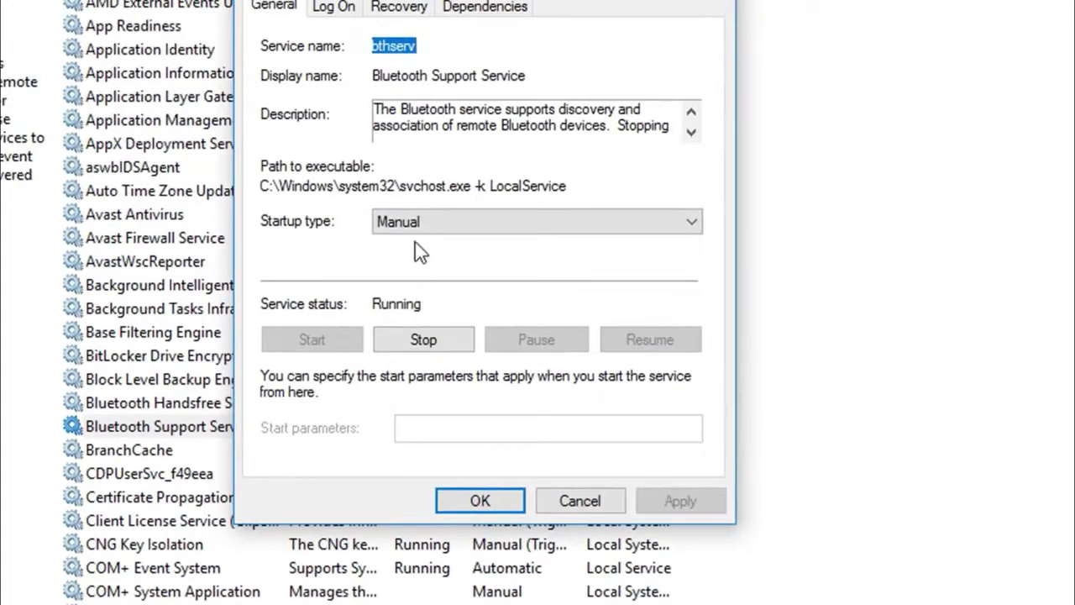
left_click(459, 237)
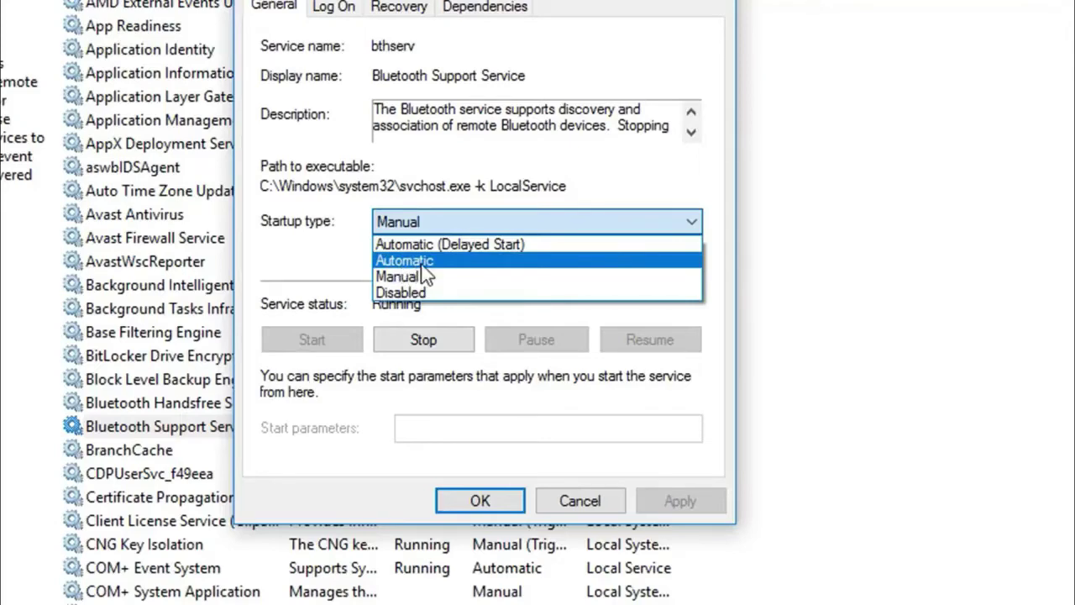
left_click(425, 262)
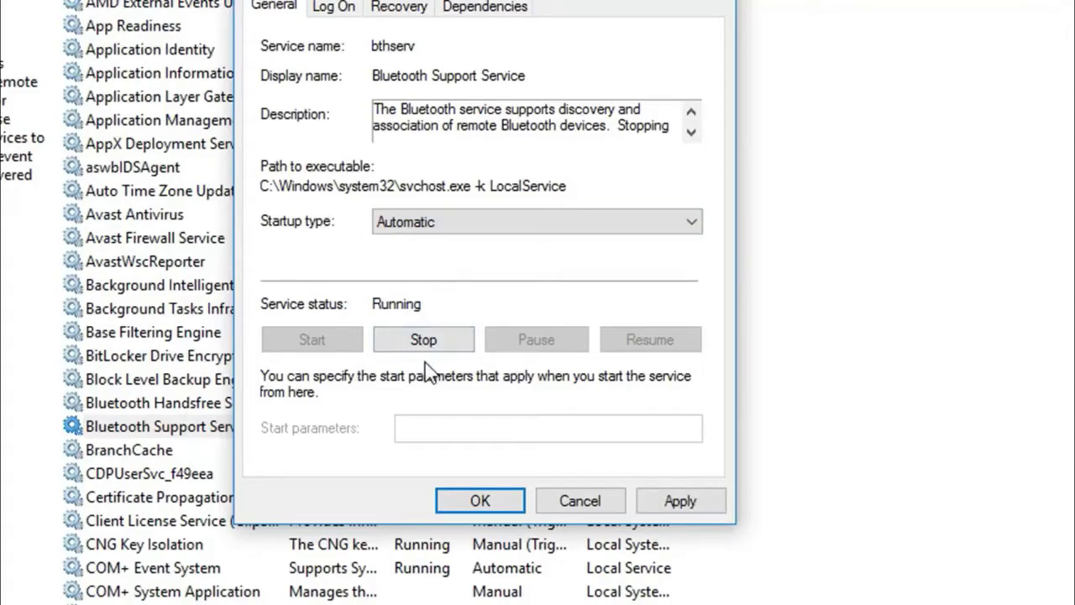
Stop and start the Bluetooth Support Service from its properties, and apply the Automatic startup type.
left_click(393, 344)
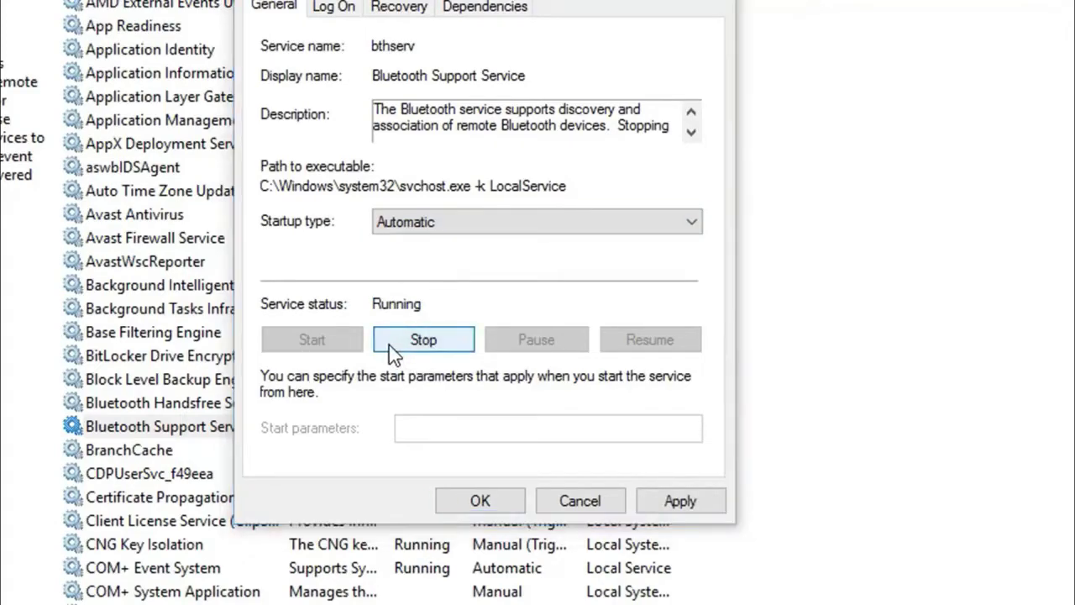
left_click(543, 397)
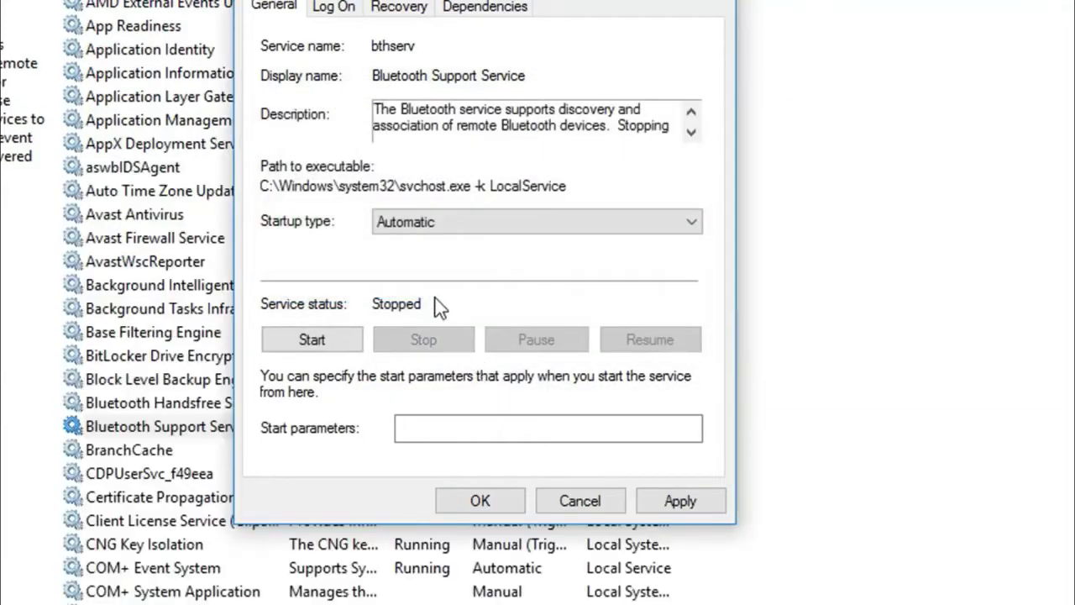
left_click(443, 226)
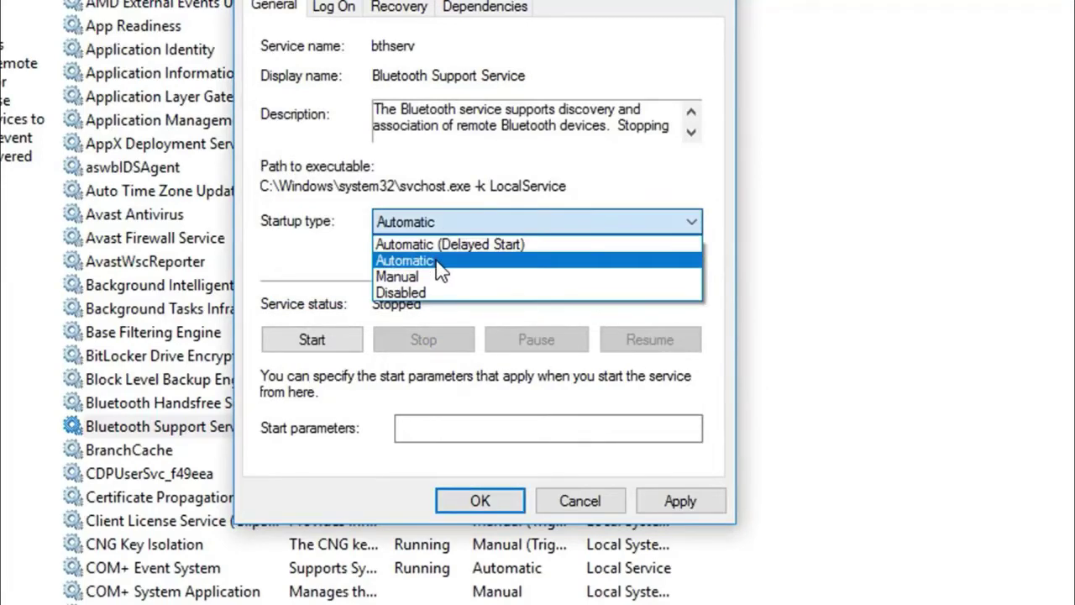
left_click(438, 260)
left_click(320, 344)
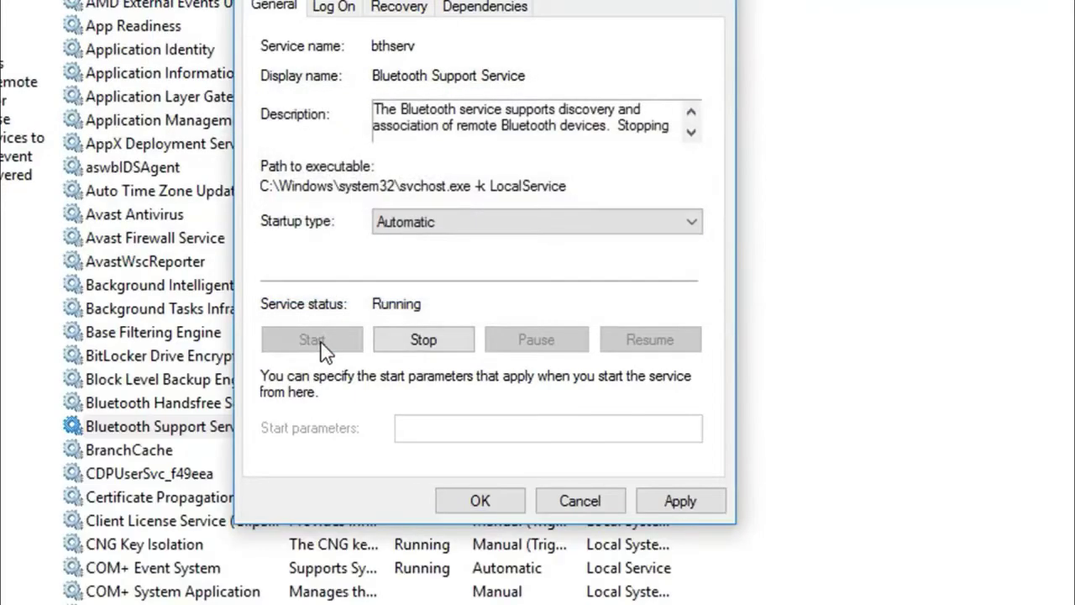
left_click(687, 504)
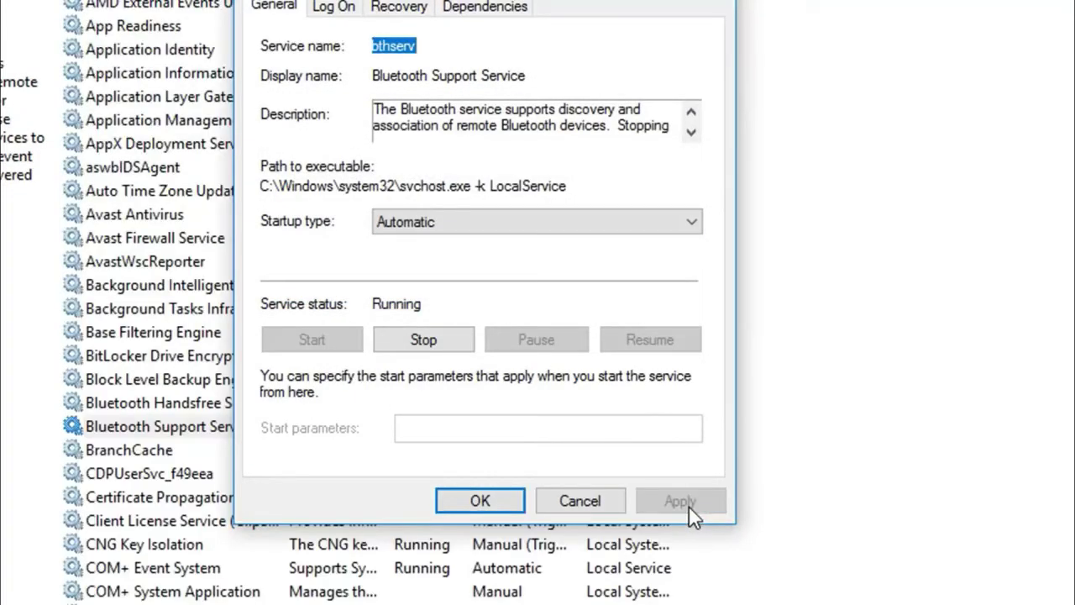
left_click(458, 508)
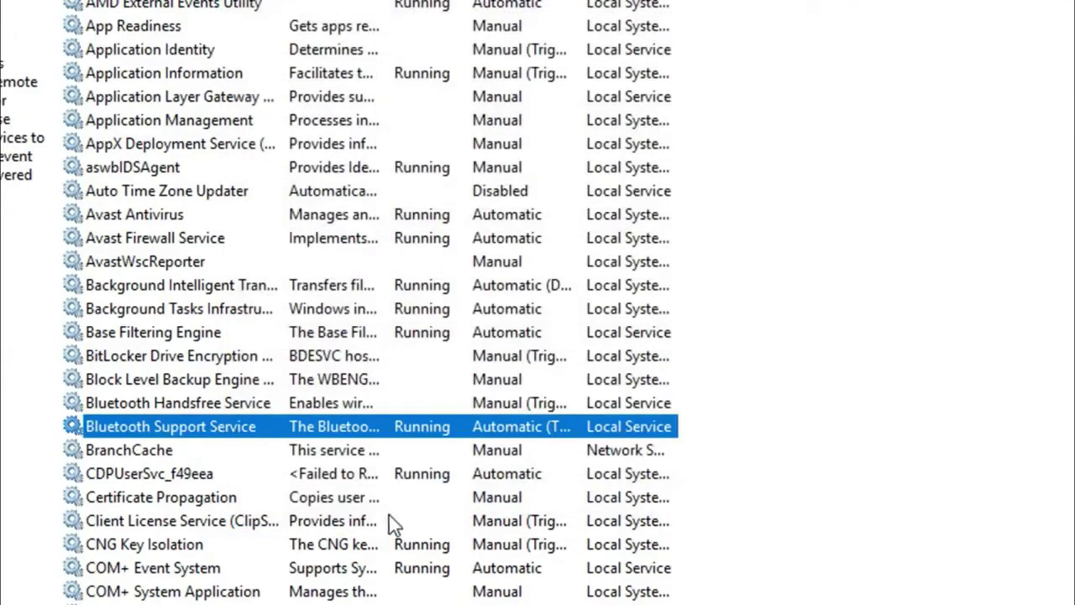
Restart the Bluetooth Support Service from the services list and close the Services window.
right_click(272, 443)
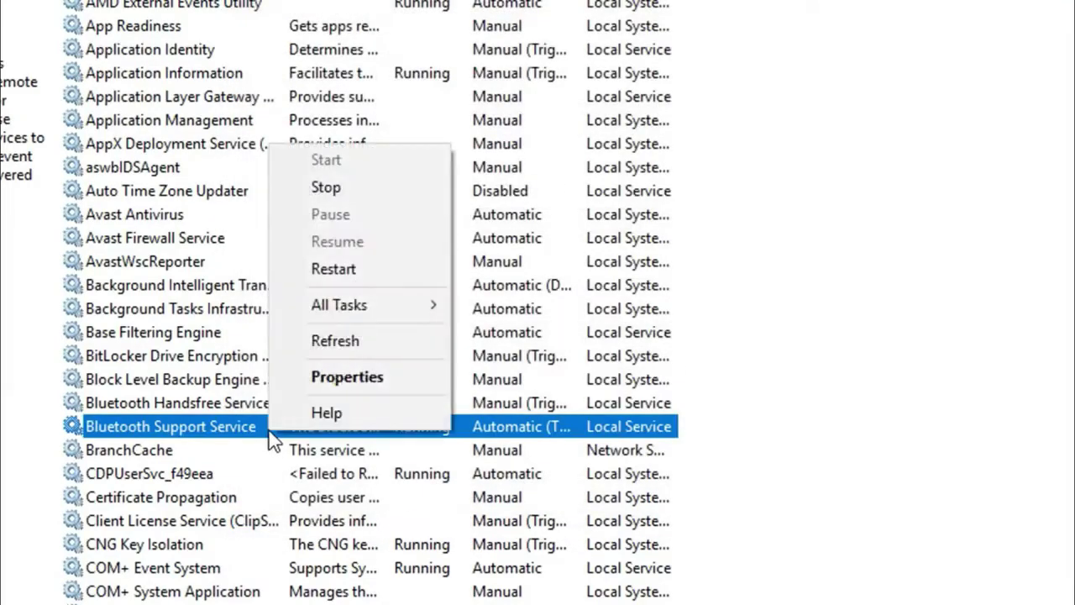
left_click(329, 280)
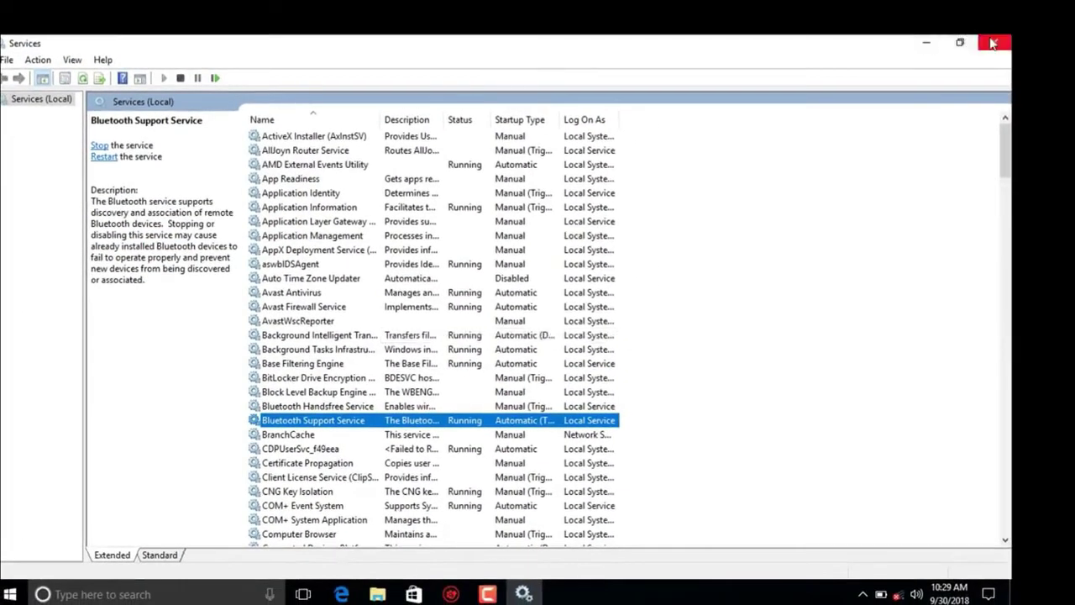
left_click(993, 43)
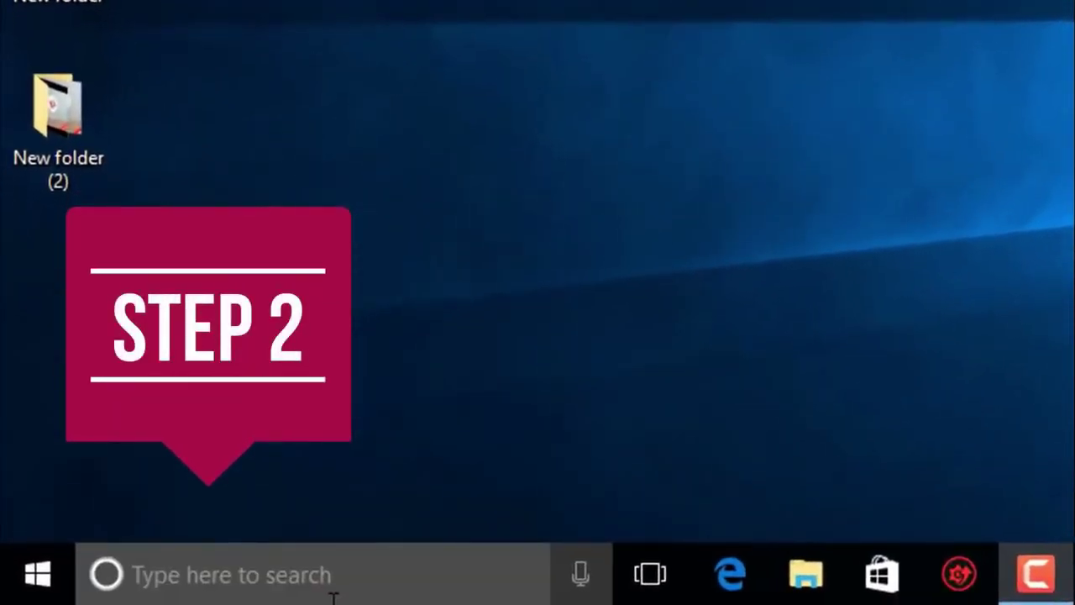
Search Windows for "troubleshoot" and open the Troubleshooting settings page.
left_click(255, 598)
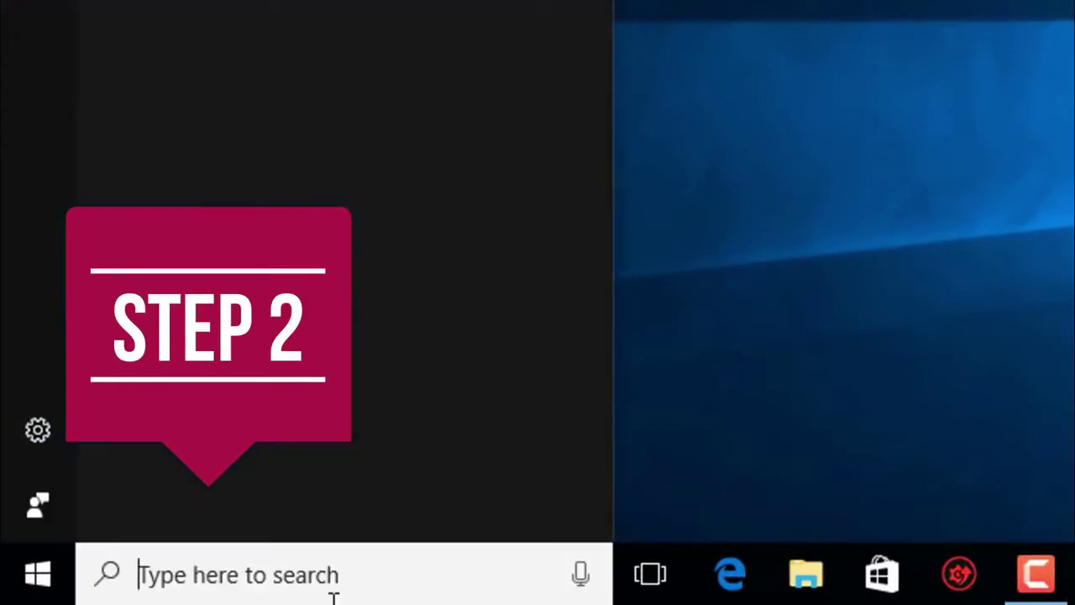
type("tro")
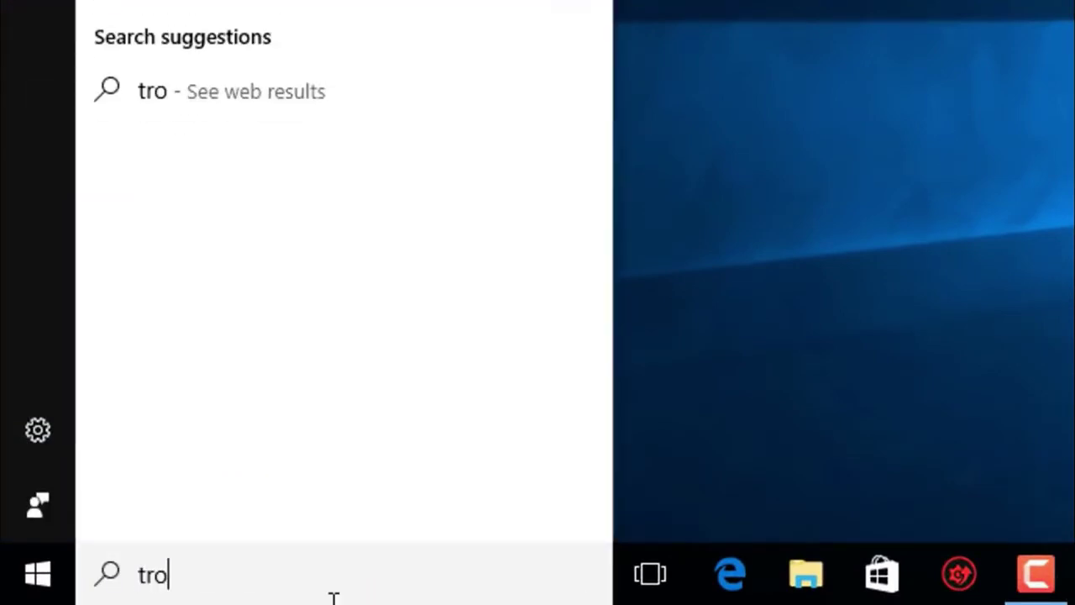
type("ubl")
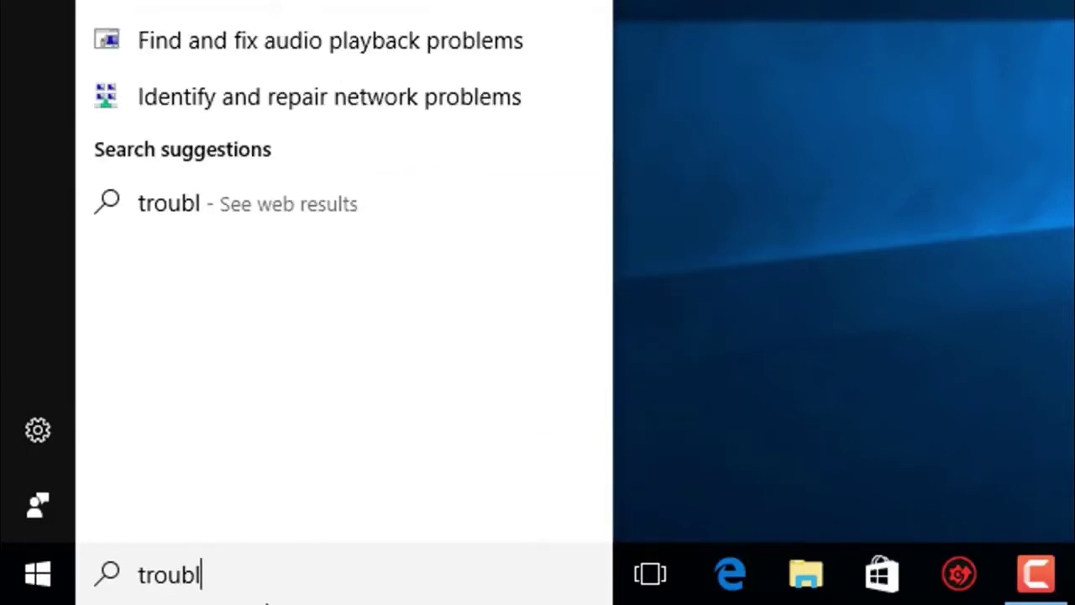
type("eshoot")
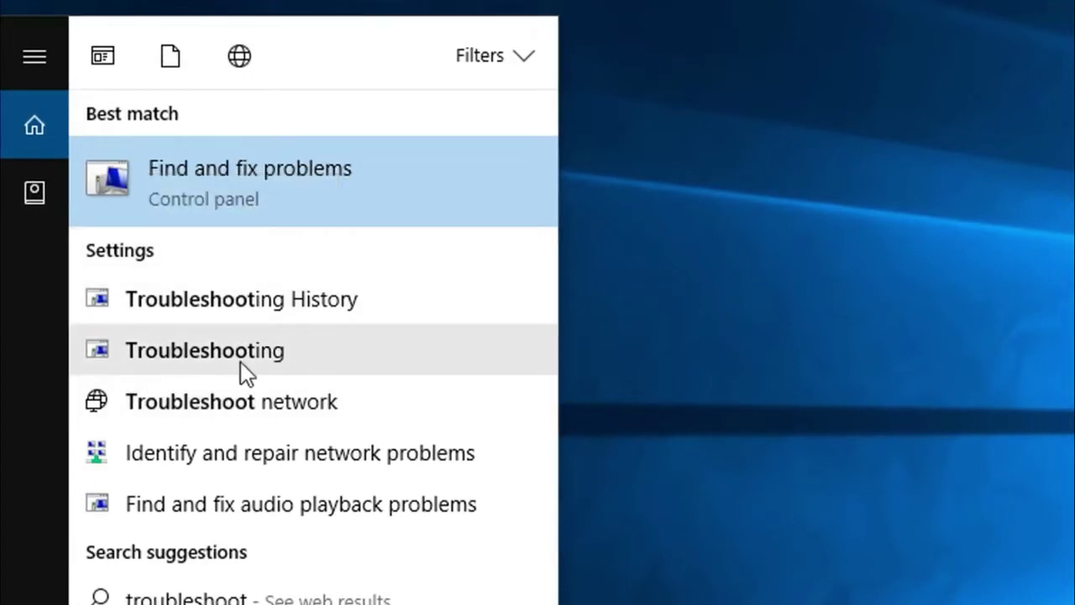
left_click(225, 366)
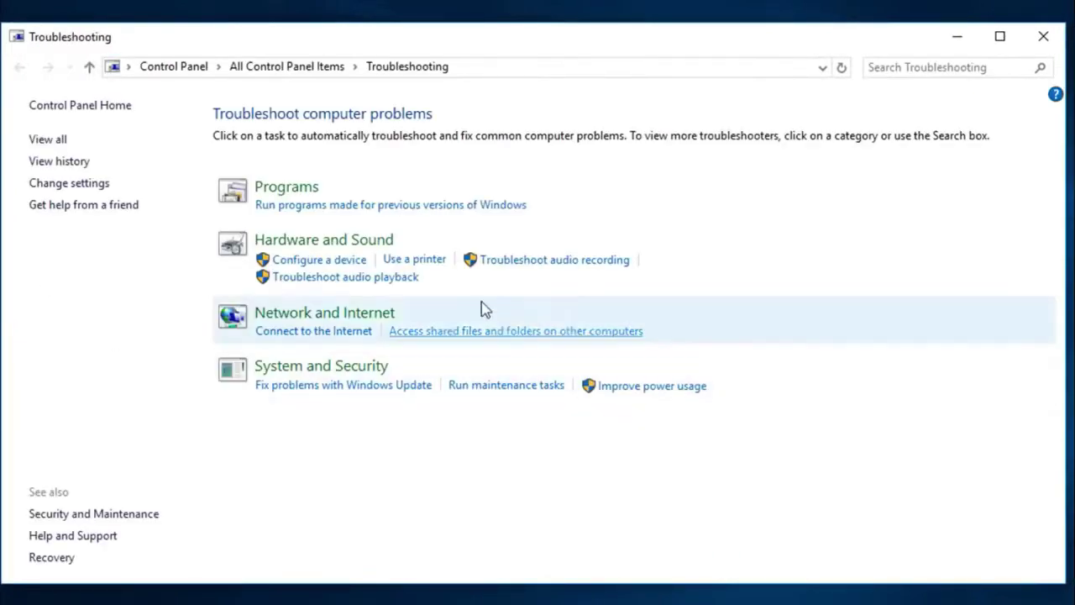
Run the Hardware and Devices troubleshooter from the Hardware and Sound category.
left_click(389, 250)
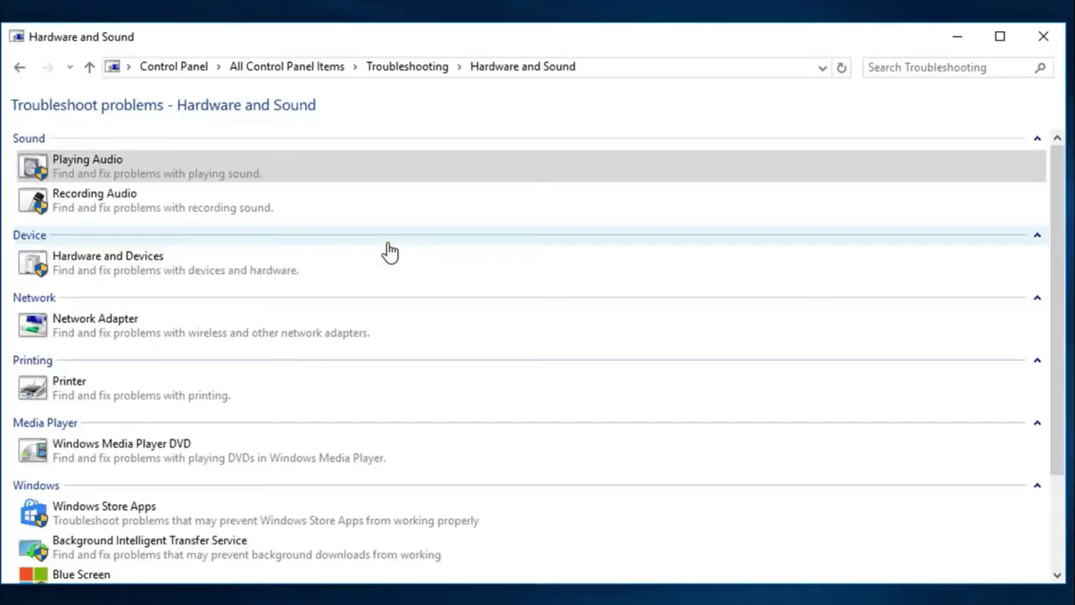
left_click(120, 263)
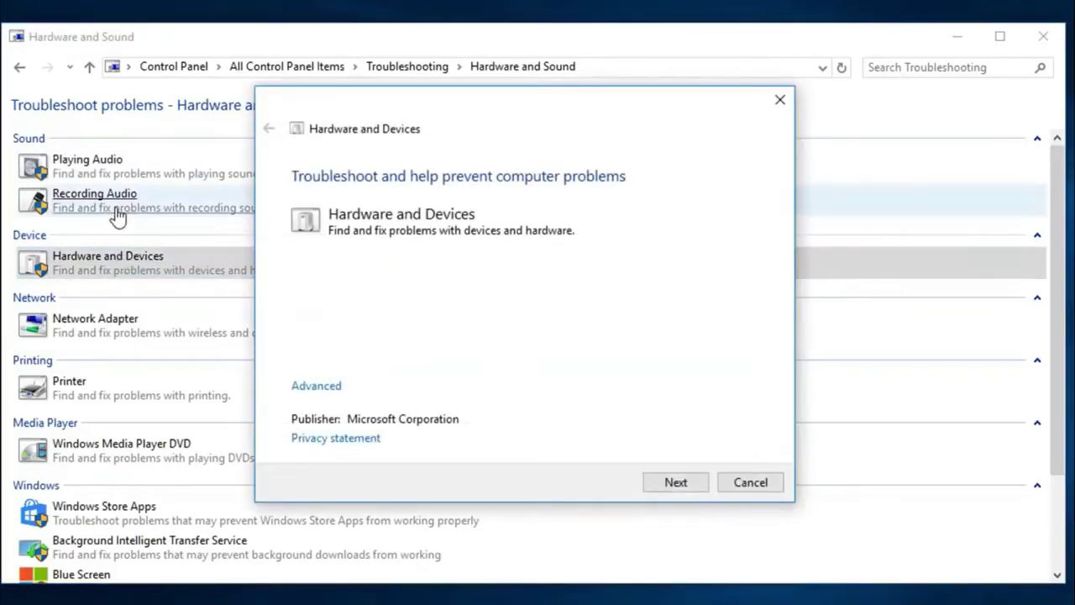
left_click(677, 483)
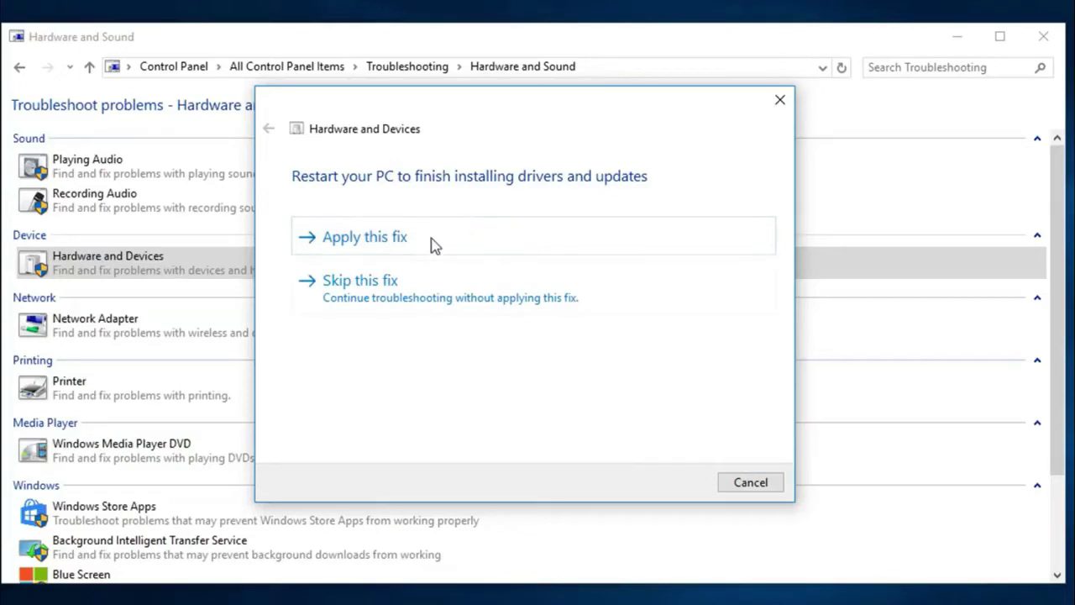
Apply the troubleshooter's PC restart fix and enable automatic checking for the newest drivers, closing the troubleshooting window when finished.
left_click(386, 242)
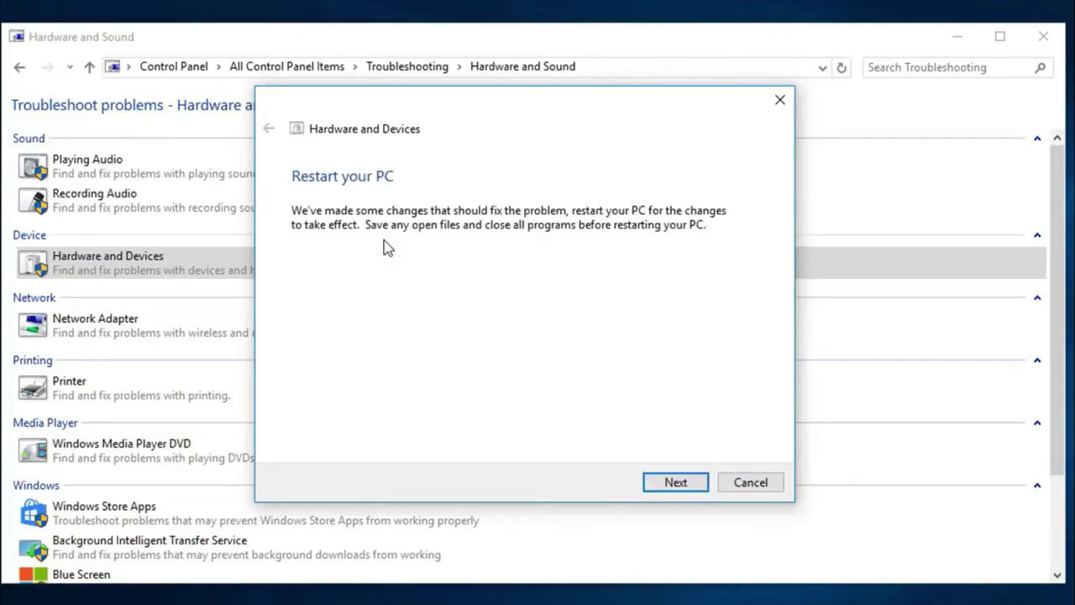
left_click(700, 484)
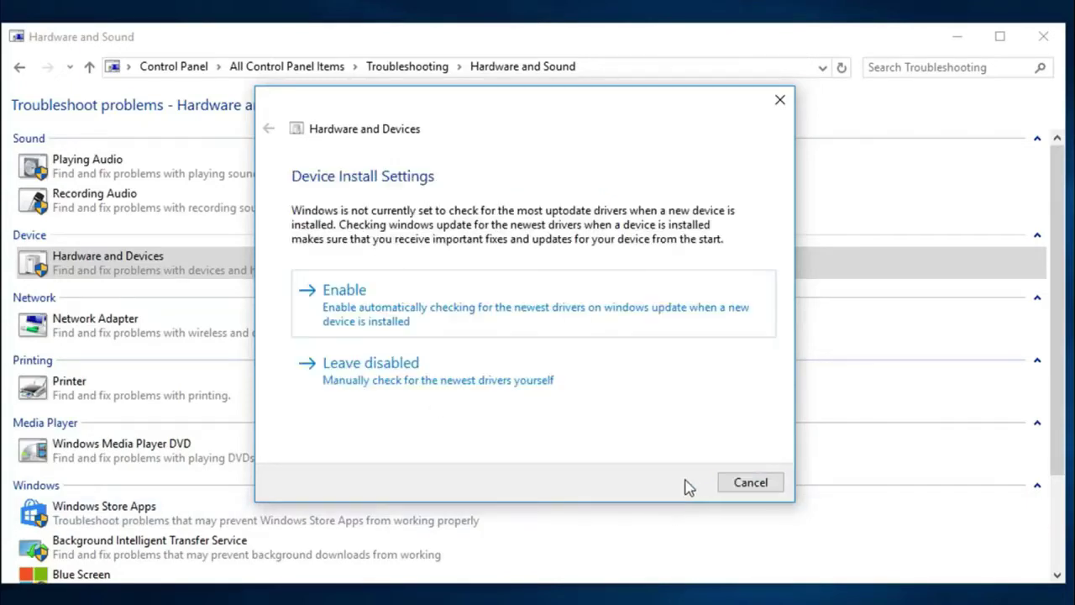
left_click(382, 320)
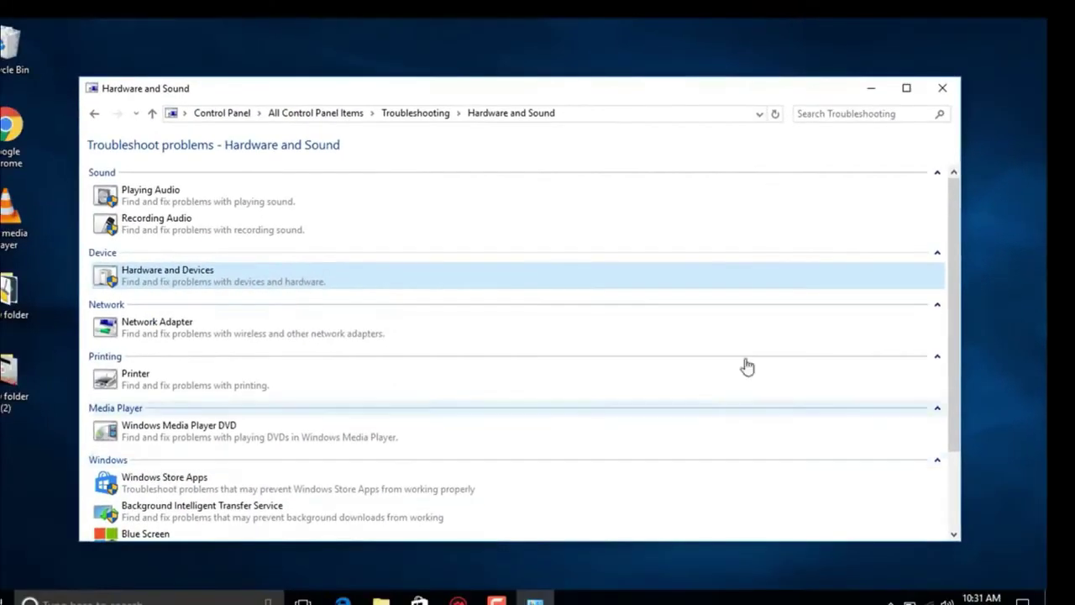
left_click(949, 89)
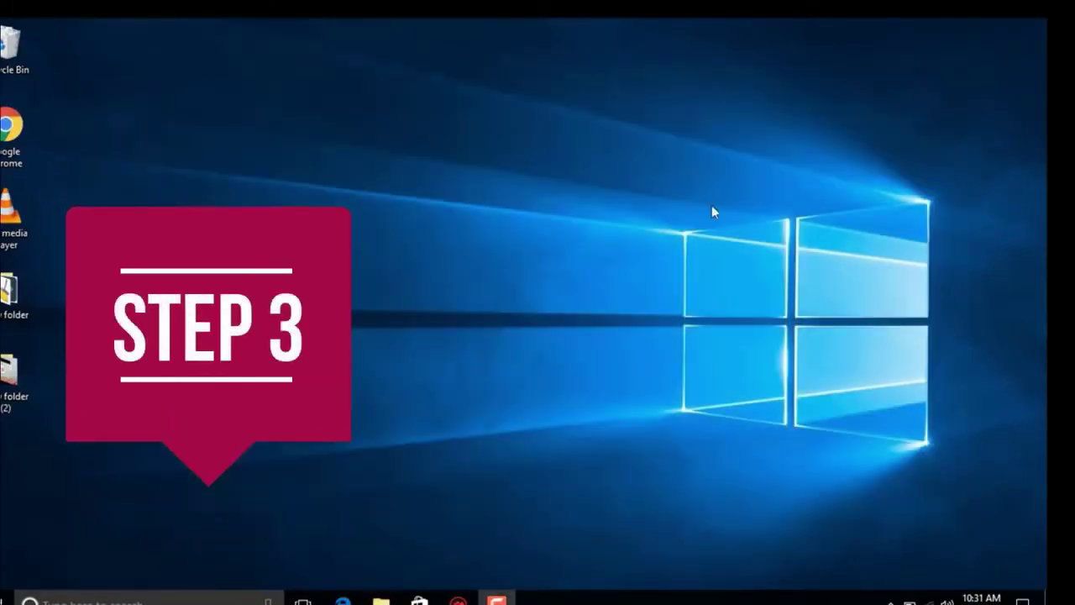
Search Windows for "device manager" and open Device Manager.
left_click(84, 600)
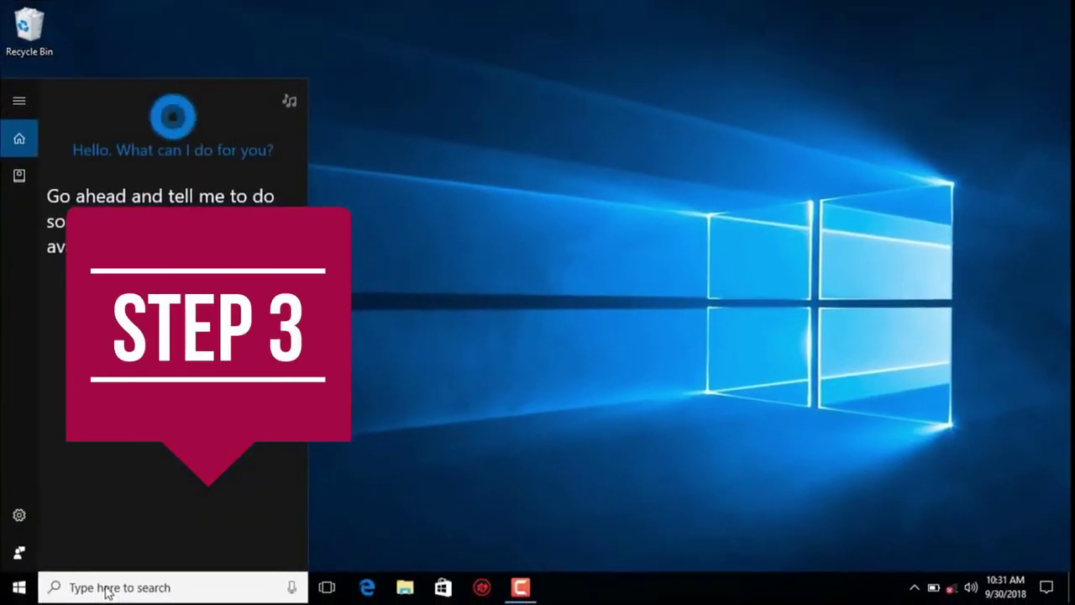
type("device")
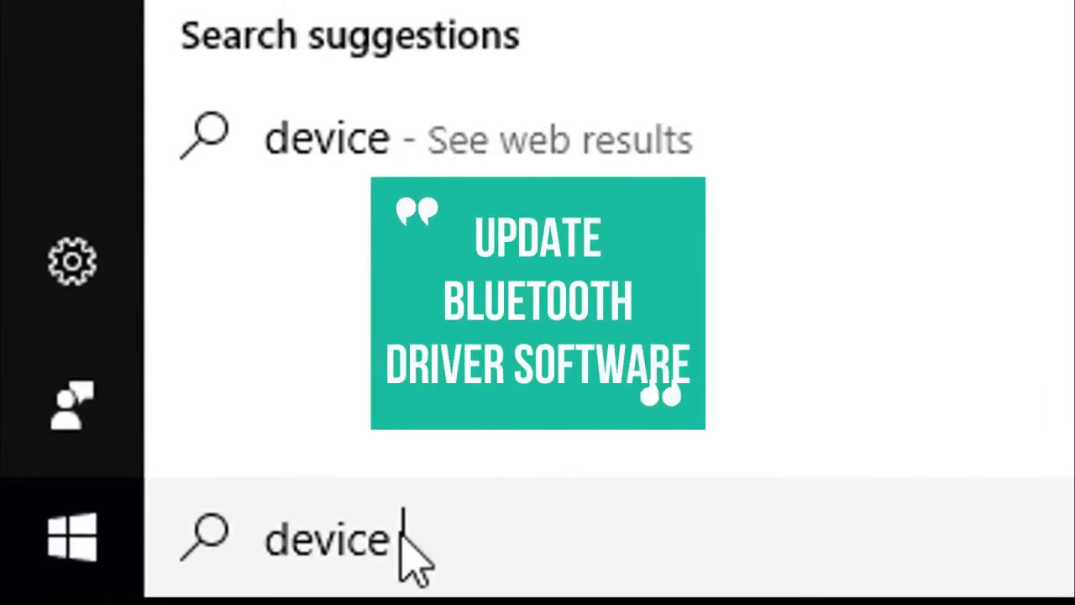
type(" mana")
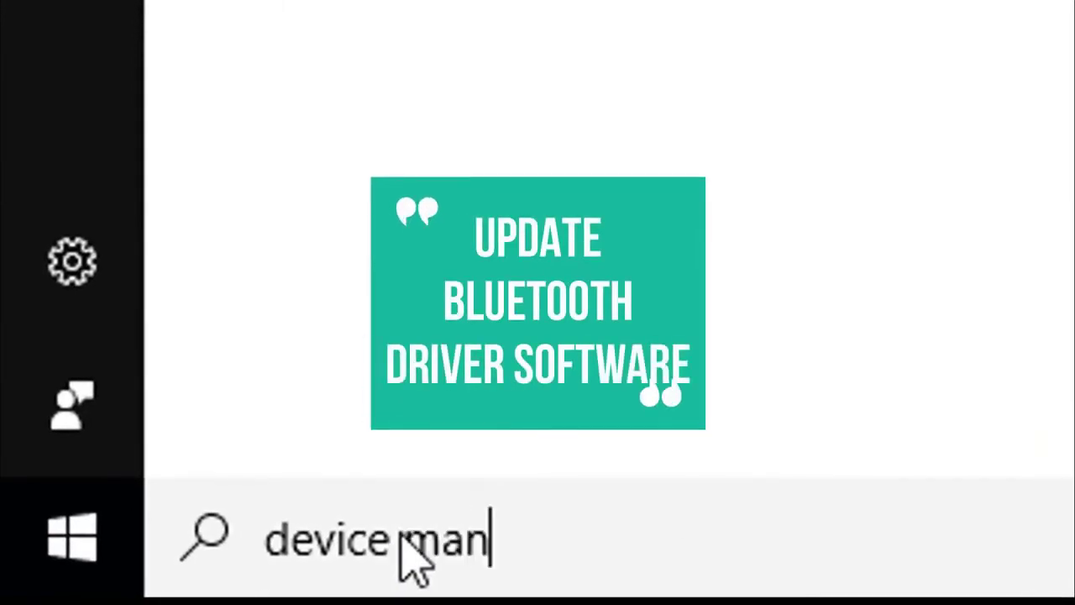
type("ger")
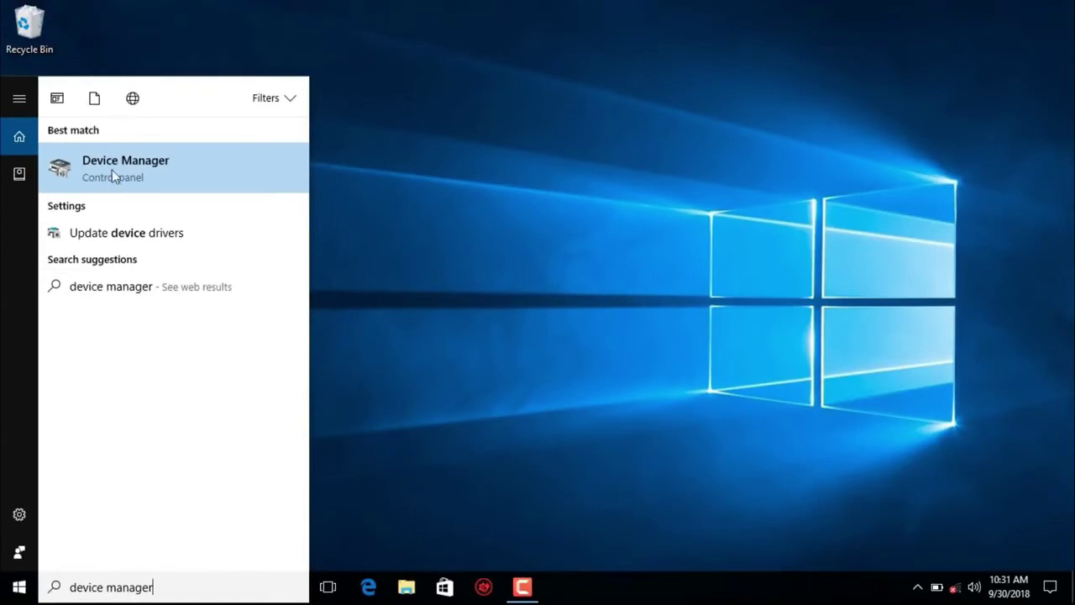
left_click(130, 173)
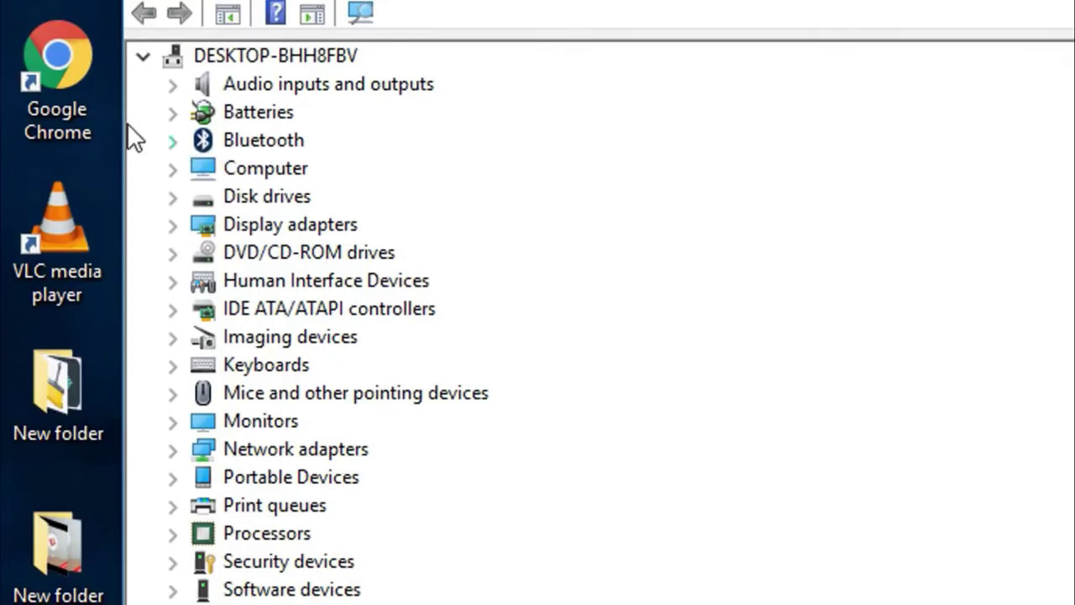
Open the properties of the Realtek Bluetooth 4.0 Adapter in the Bluetooth category and show its driver information.
left_click(173, 141)
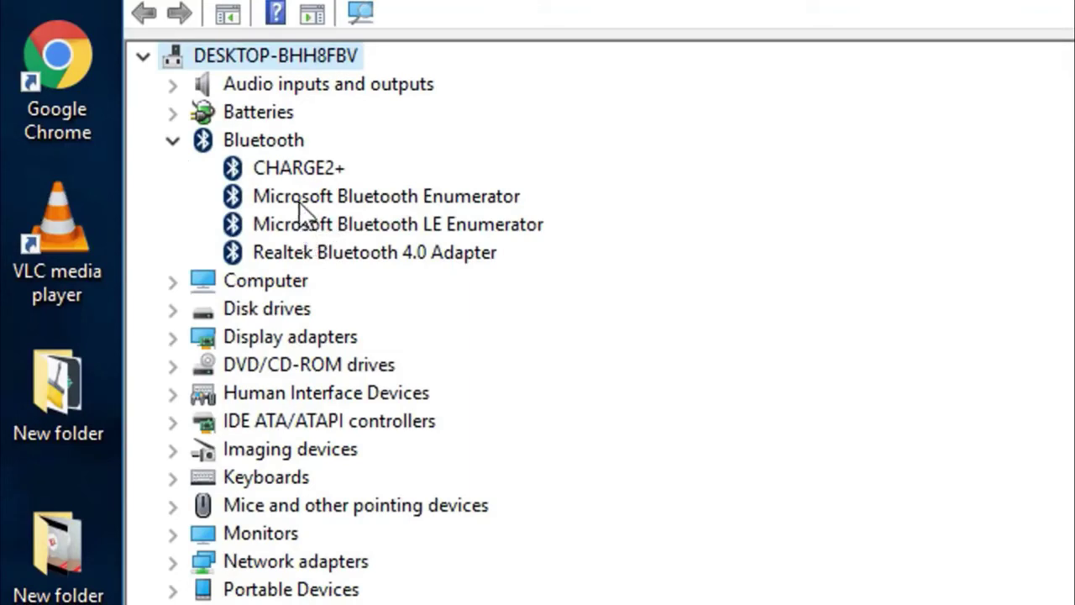
right_click(323, 261)
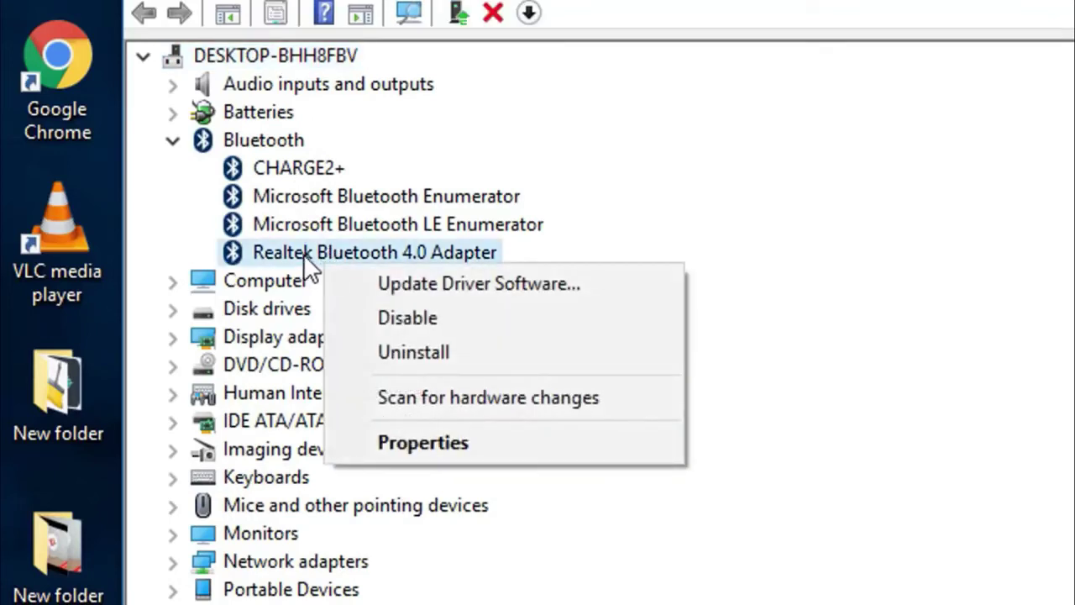
left_click(453, 441)
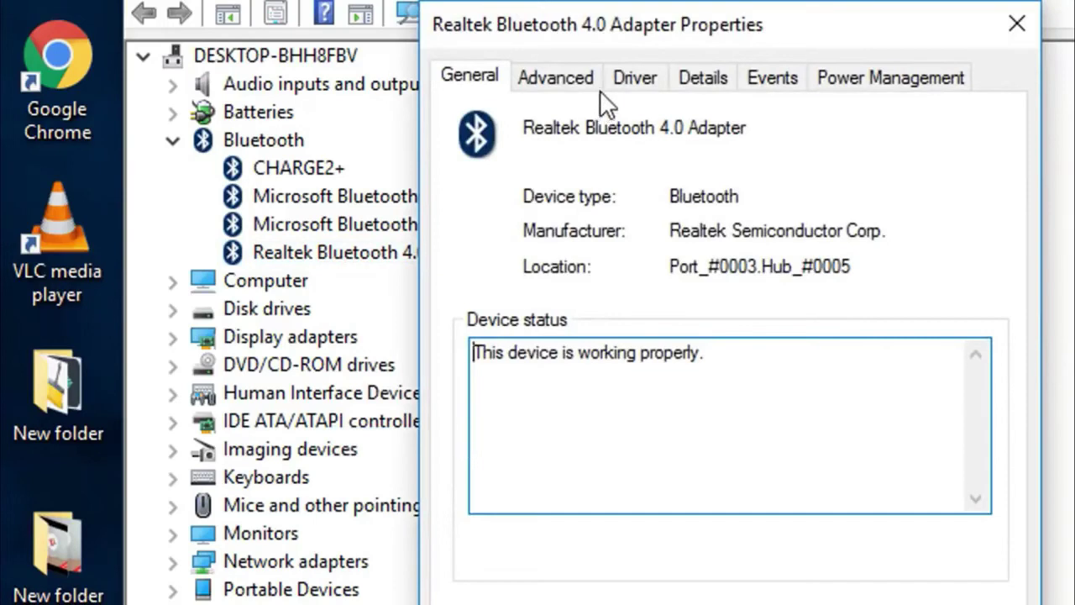
left_click(642, 77)
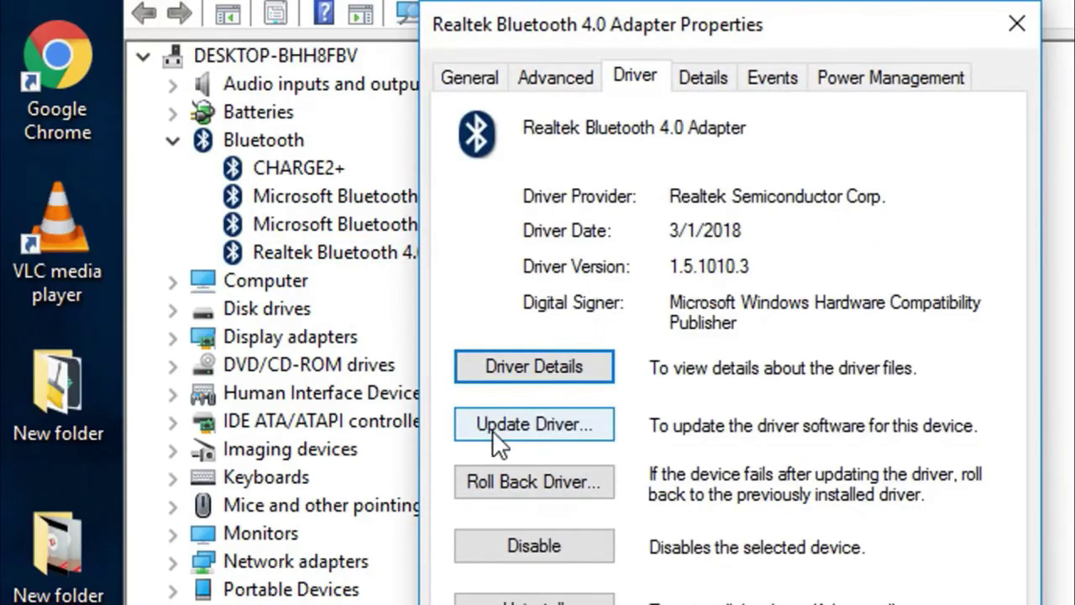
Update the Realtek Bluetooth adapter's driver by searching automatically for updated software, closing the update wizard, properties and Device Manager when finished.
left_click(528, 432)
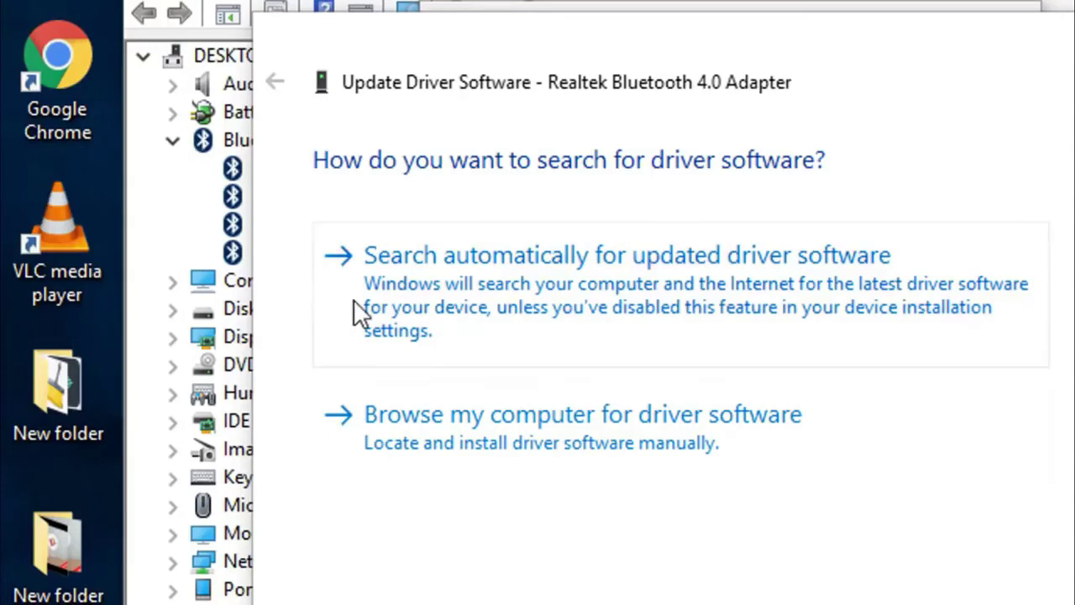
left_click(563, 296)
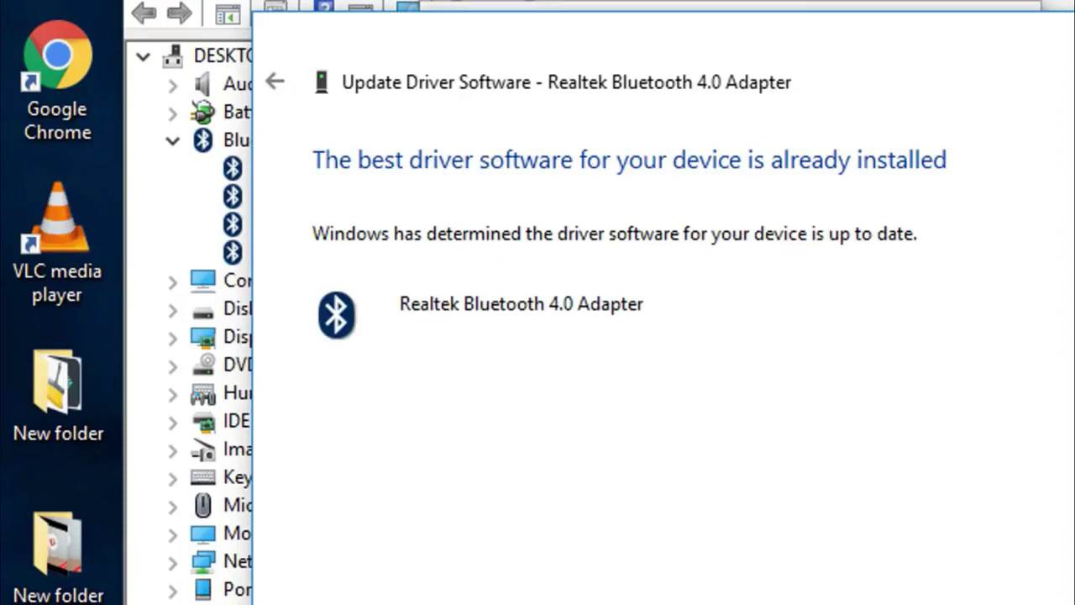
key("Escape")
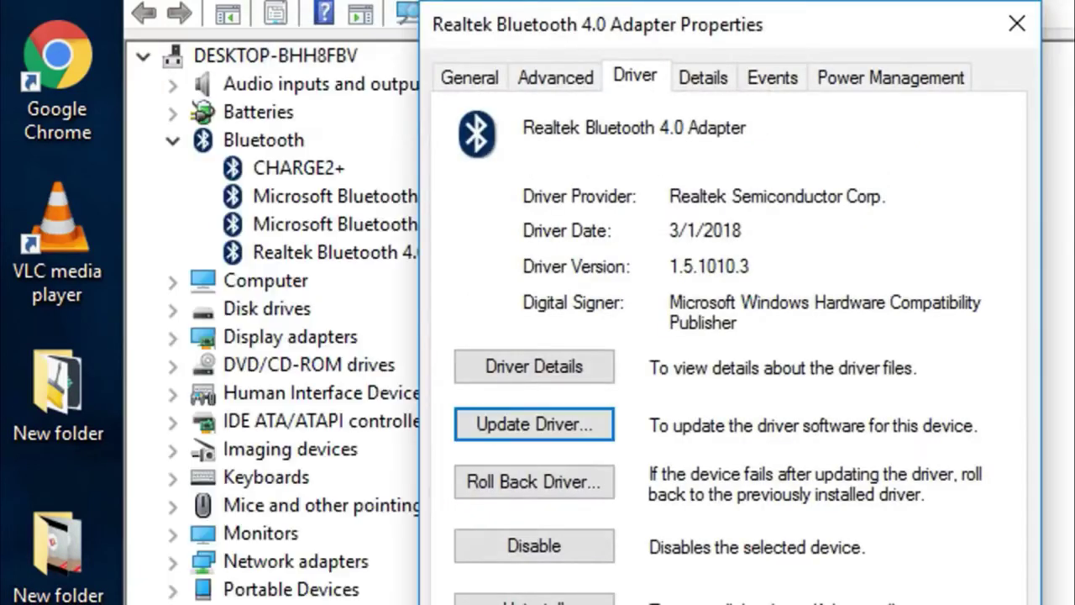
key("Escape")
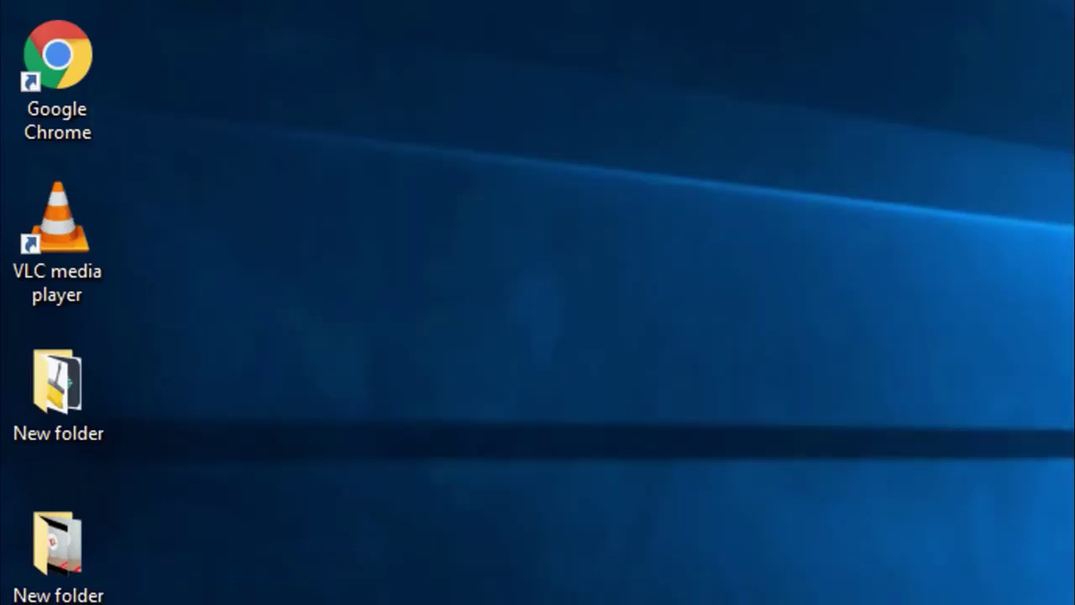
Restart the PC from the Start menu's power options.
key("super")
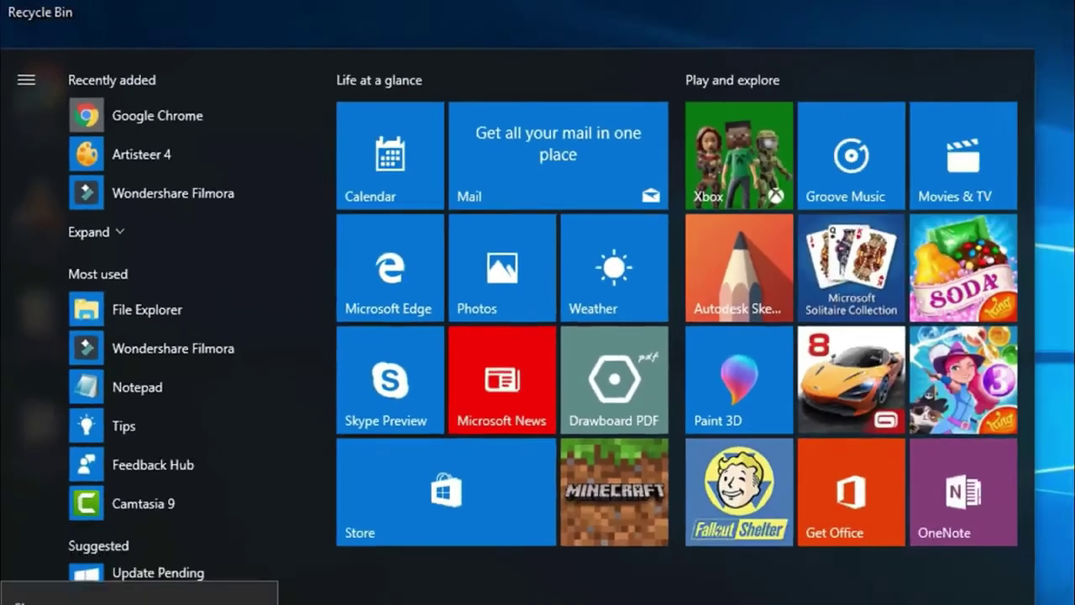
left_click(19, 554)
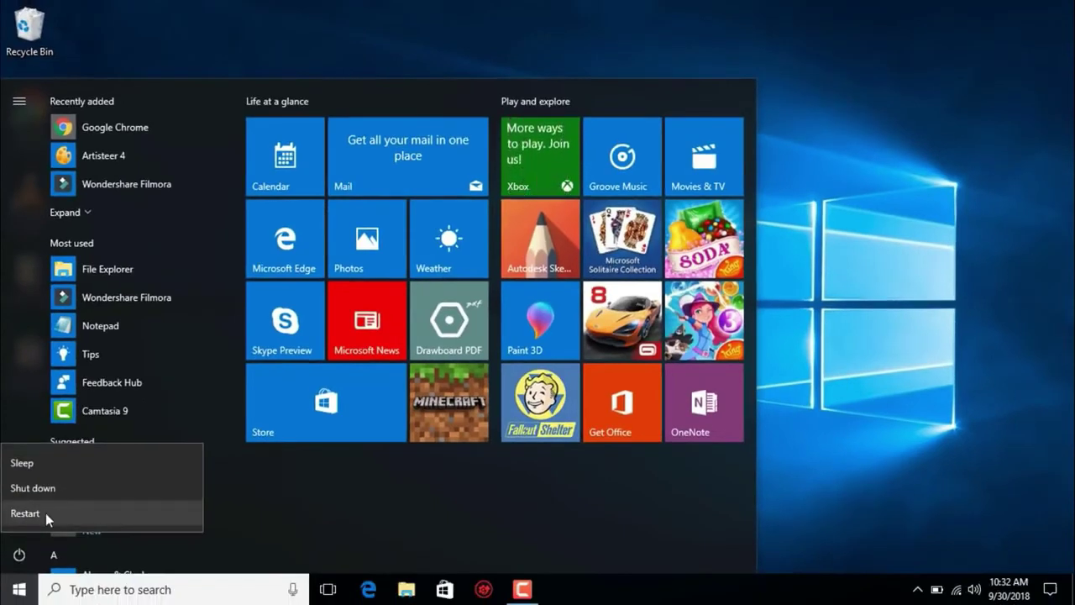
left_click(31, 521)
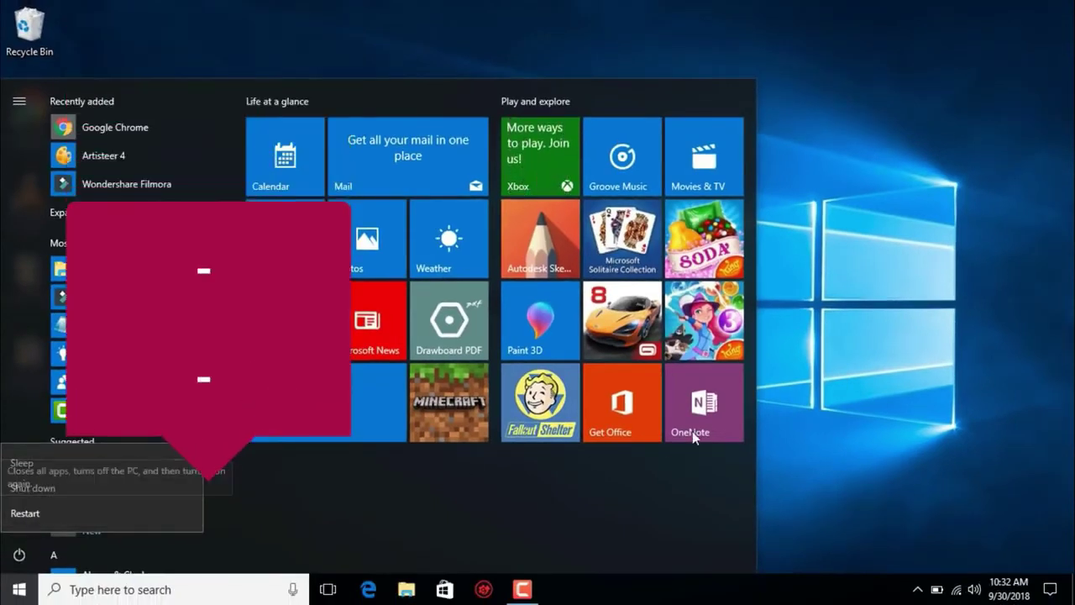